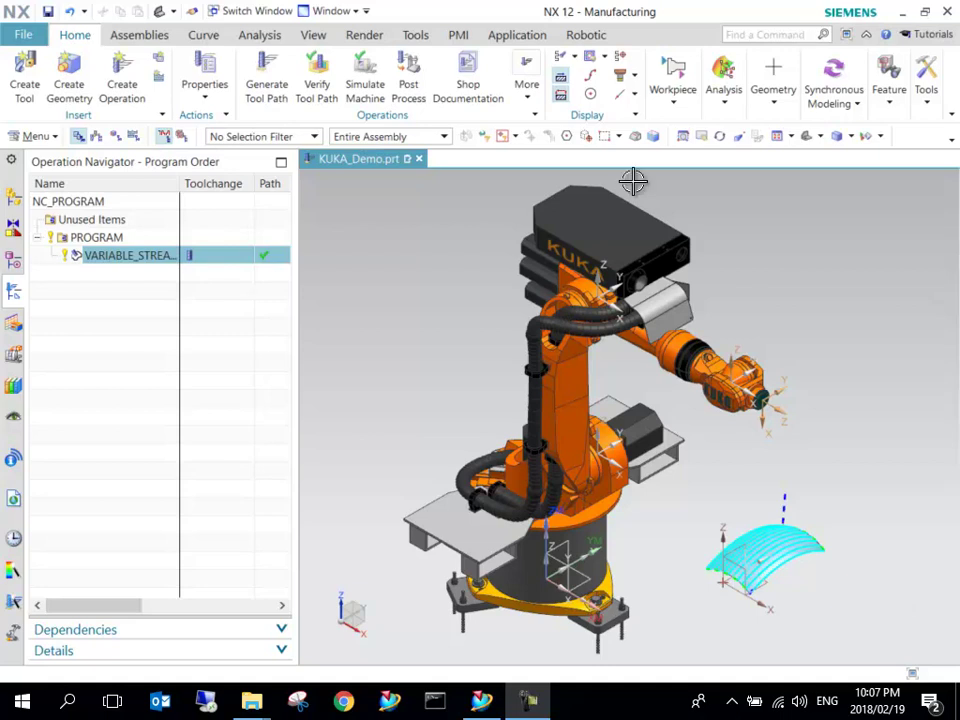
Switch the Operation Navigator to Machine Tool View and inspect the BALL_MILL_20MM tool
{"action": "right_click", "coordinate": [133, 332]}
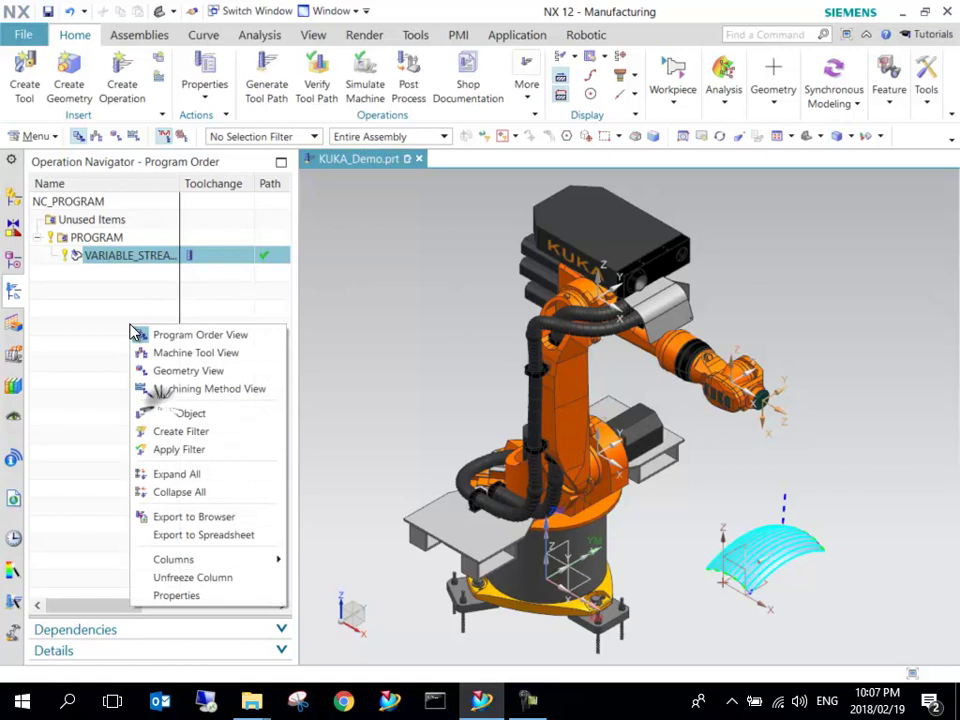
{"action": "left_click", "coordinate": [186, 353]}
{"action": "left_click", "coordinate": [118, 256]}
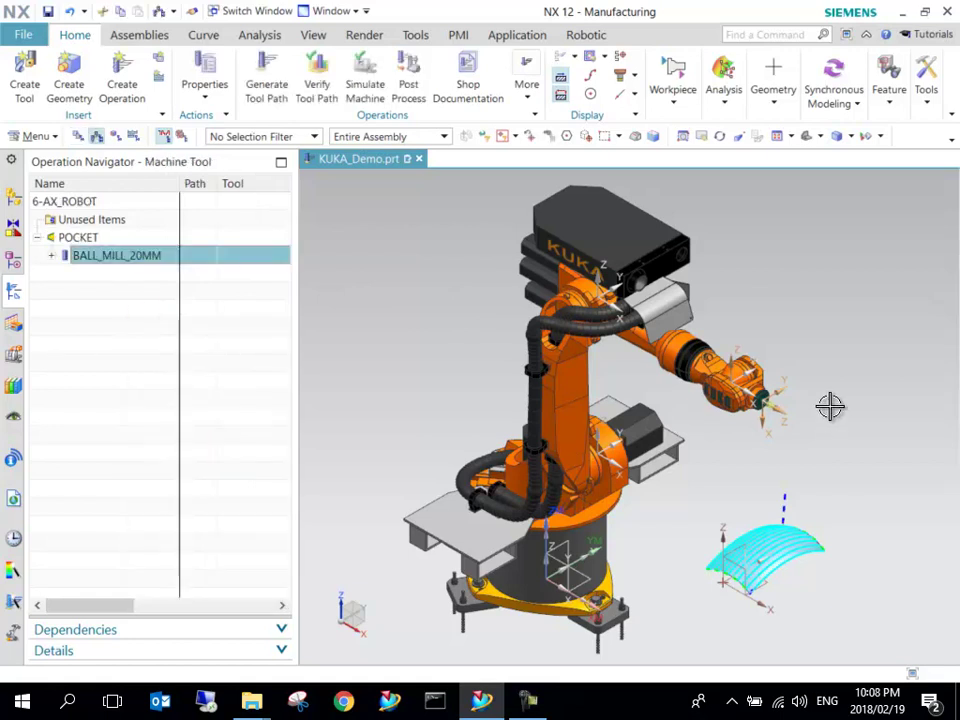
{"action": "scroll", "coordinate": [812, 422], "scroll_direction": "up", "scroll_amount": 5}
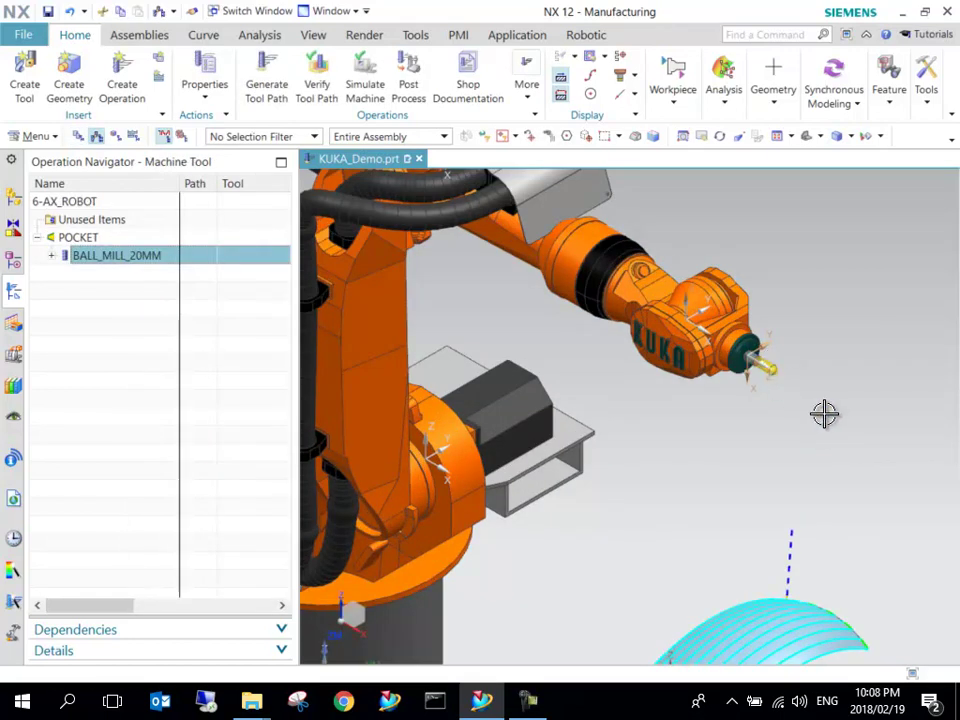
{"action": "scroll", "coordinate": [778, 422], "scroll_direction": "down", "scroll_amount": 5}
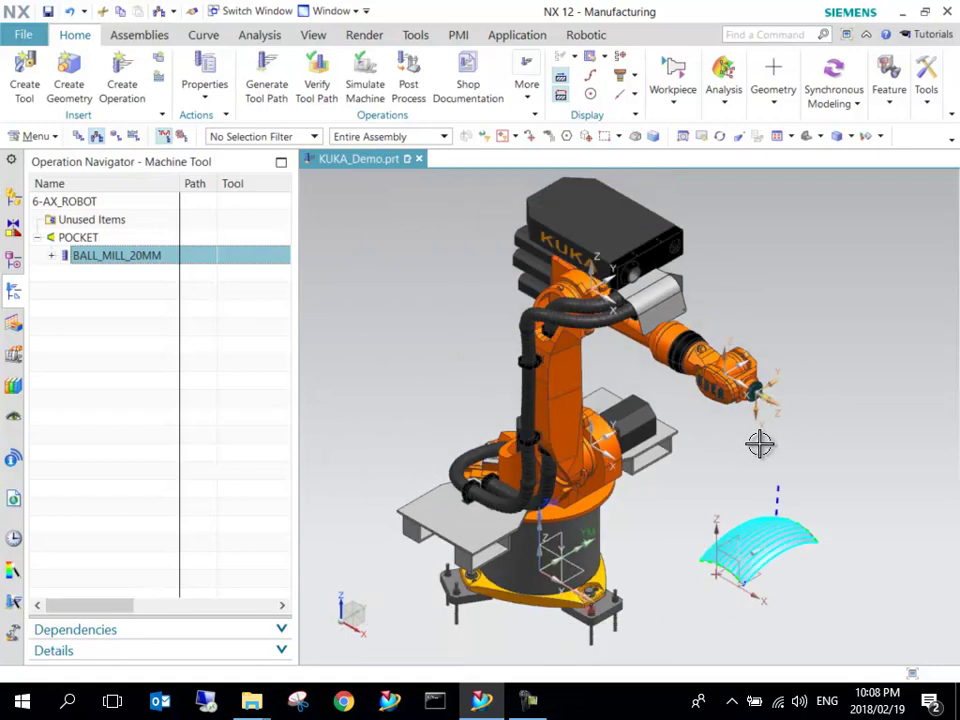
Switch to Geometry View and select VARIABLE_STREAMLINE under MILL_AREA to display its tool path
{"action": "right_click", "coordinate": [120, 297]}
{"action": "left_click", "coordinate": [180, 342]}
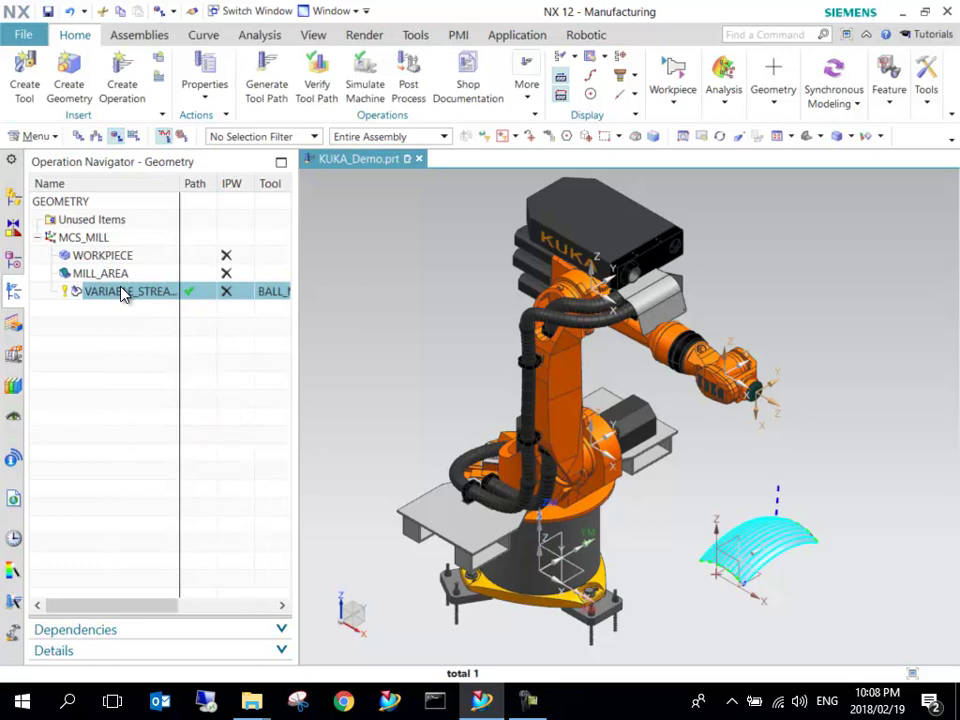
{"action": "left_click", "coordinate": [124, 293]}
{"action": "scroll", "coordinate": [571, 428], "scroll_direction": "up", "scroll_amount": 3}
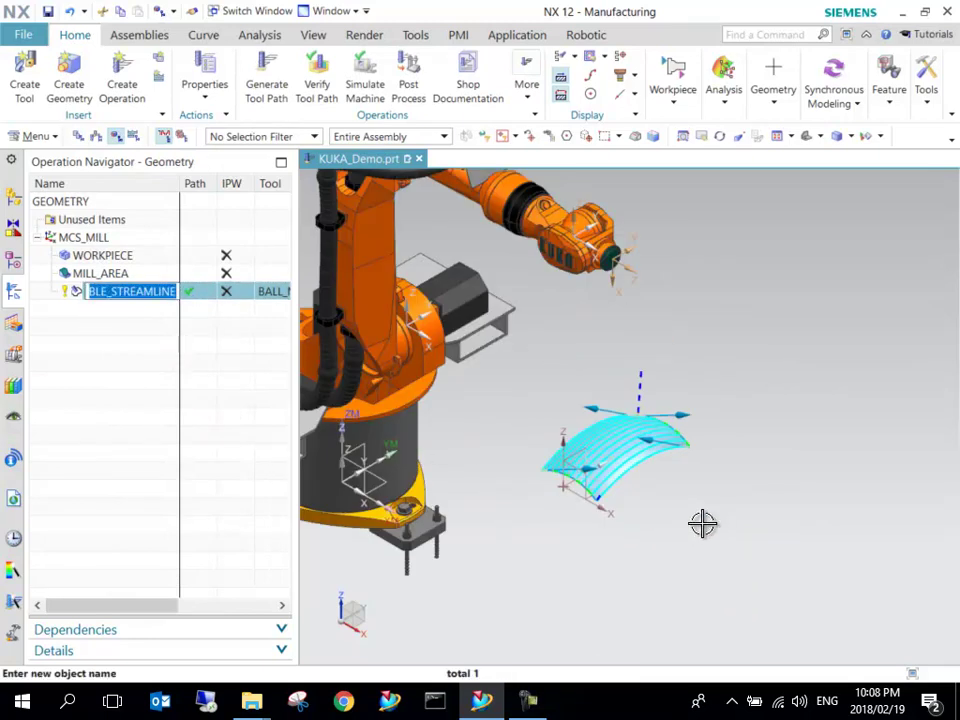
{"action": "left_click", "coordinate": [108, 273]}
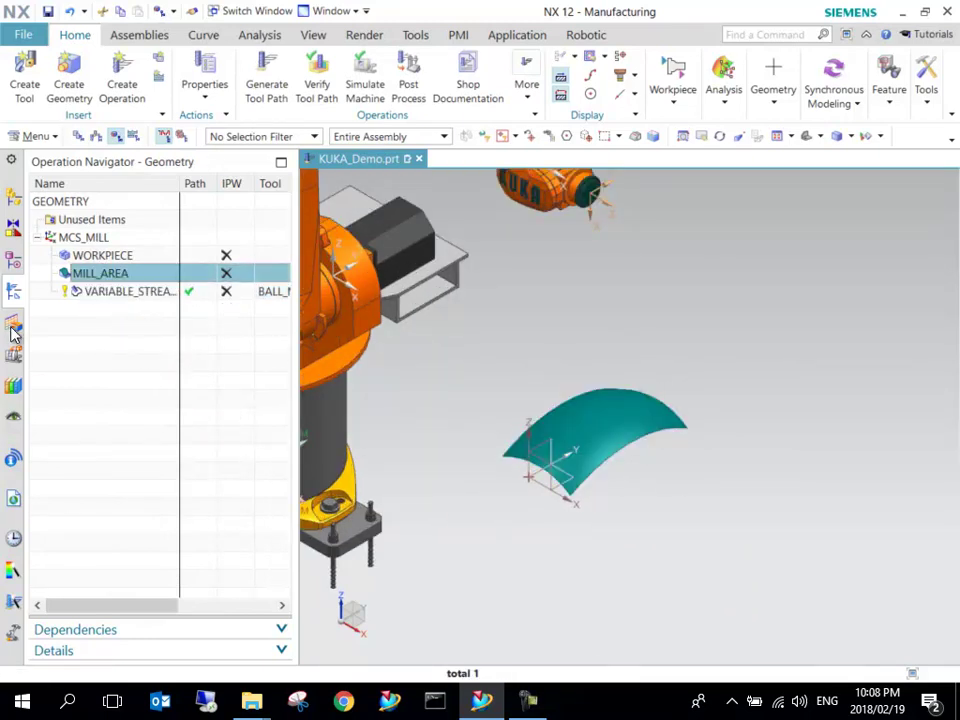
{"action": "left_click", "coordinate": [110, 292]}
{"action": "scroll", "coordinate": [770, 465], "scroll_direction": "down", "scroll_amount": 3}
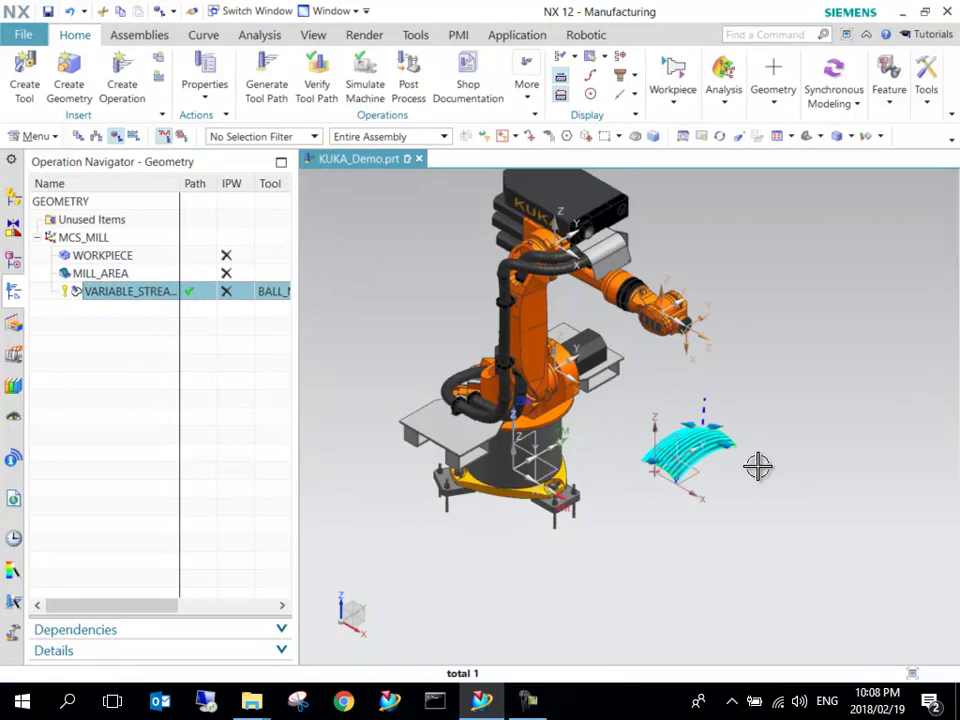
{"action": "scroll", "coordinate": [675, 394], "scroll_direction": "up", "scroll_amount": 2}
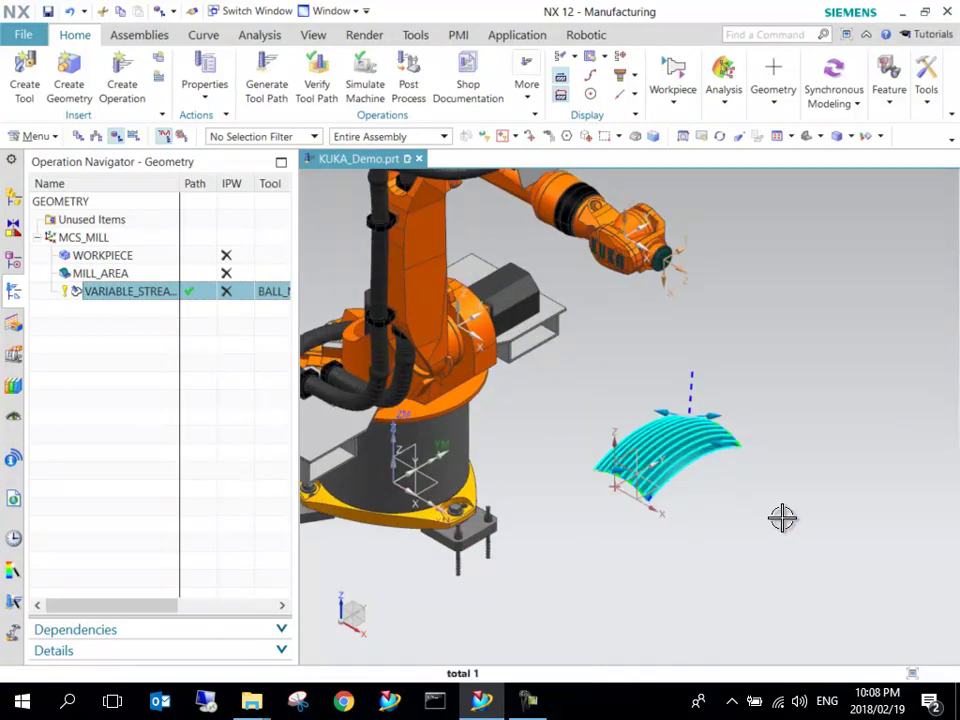
Reselect VARIABLE_STREAMLINE and orbit to view its tool path and the robot's top
{"action": "left_click", "coordinate": [121, 435]}
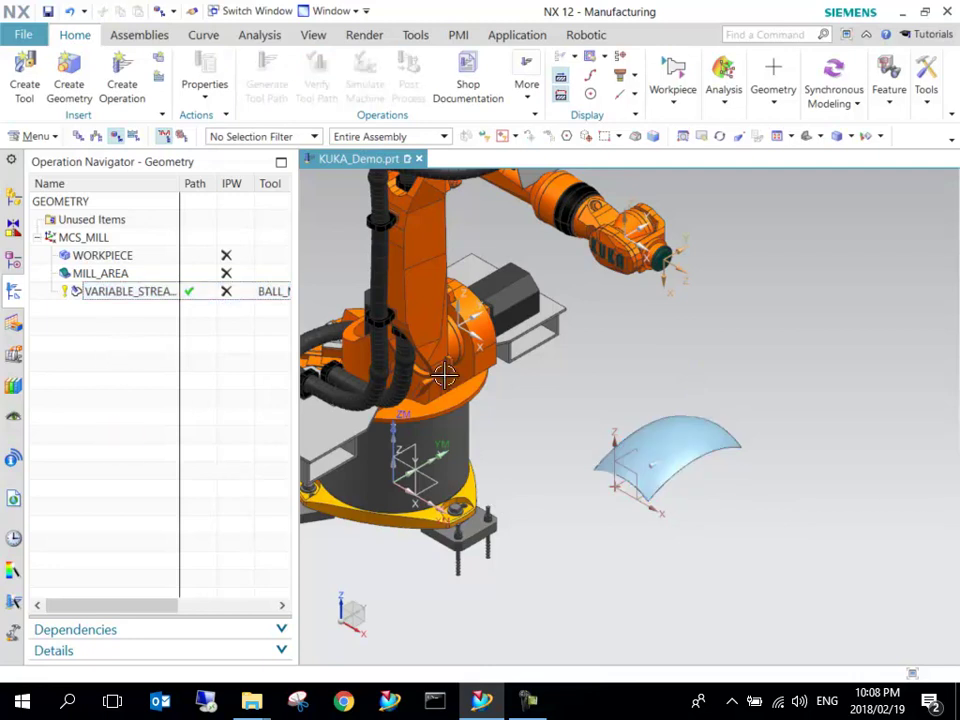
{"action": "left_click", "coordinate": [125, 297]}
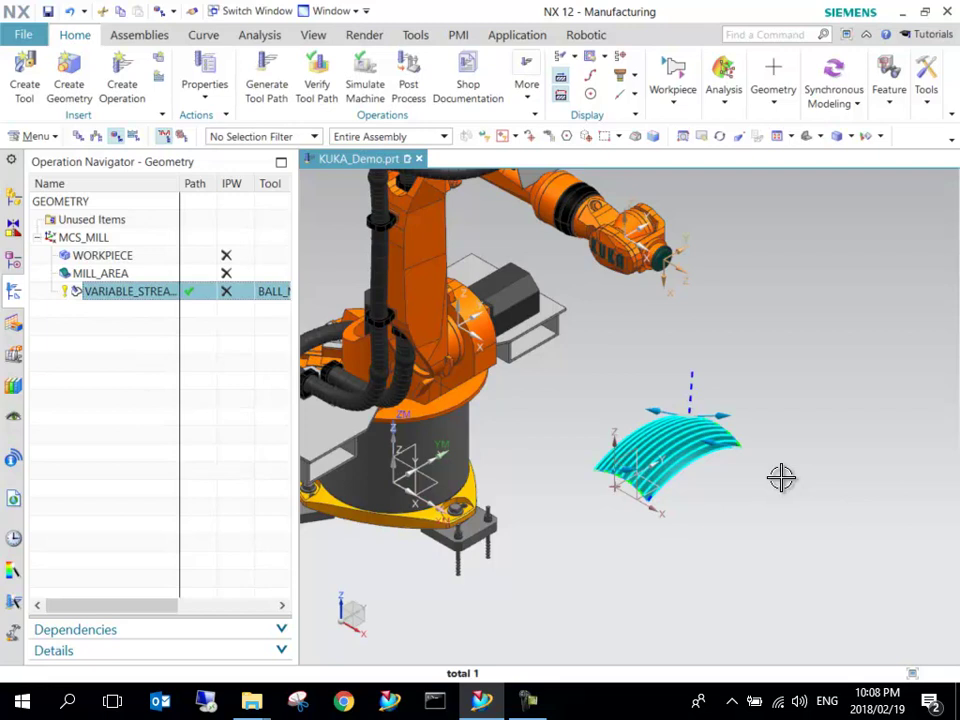
{"action": "middle_click_drag", "start_coordinate": [782, 476], "coordinate": [789, 510]}
{"action": "middle_click_drag", "start_coordinate": [620, 338], "coordinate": [634, 414]}
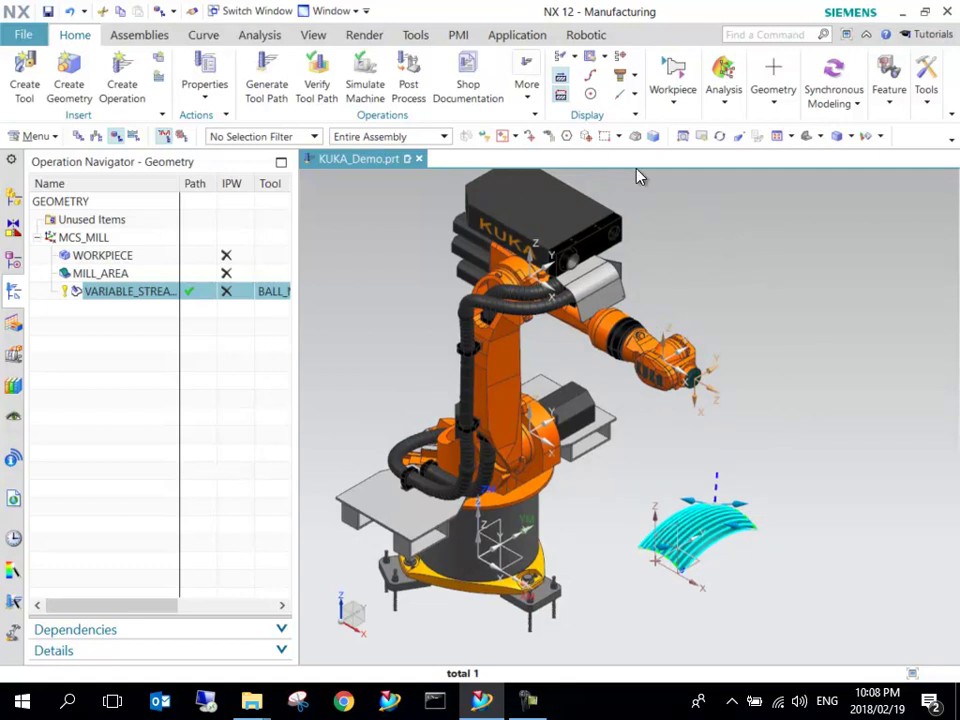
Open Robot Control for VARIABLE_STREAMLINE and jog the KUKA's wrist joint J5 to 20.83°
{"action": "left_click", "coordinate": [587, 34]}
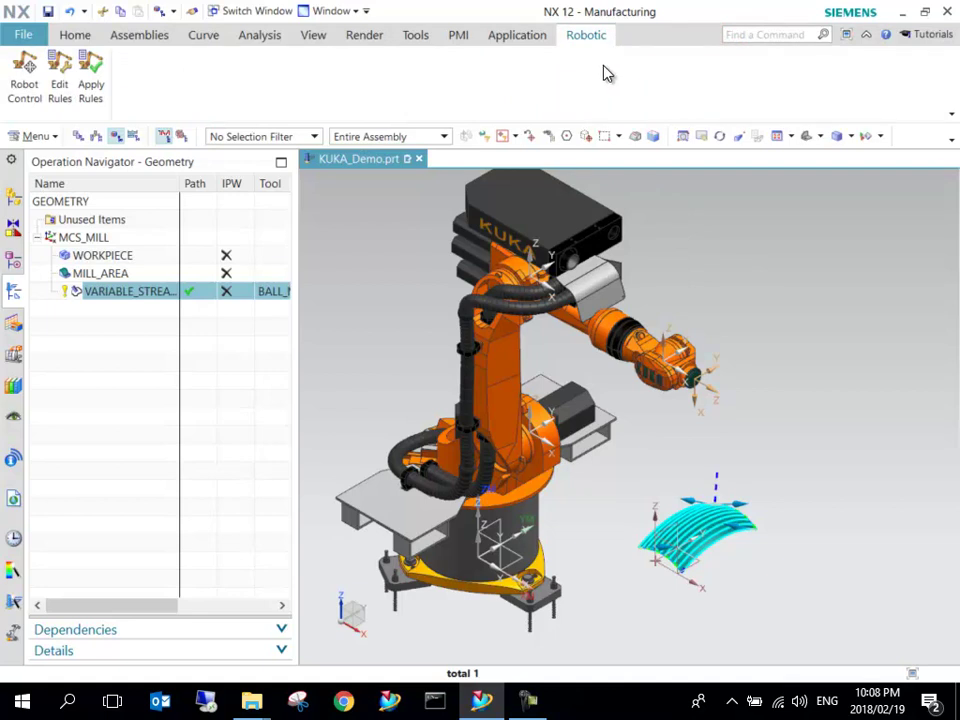
{"action": "left_click", "coordinate": [30, 87]}
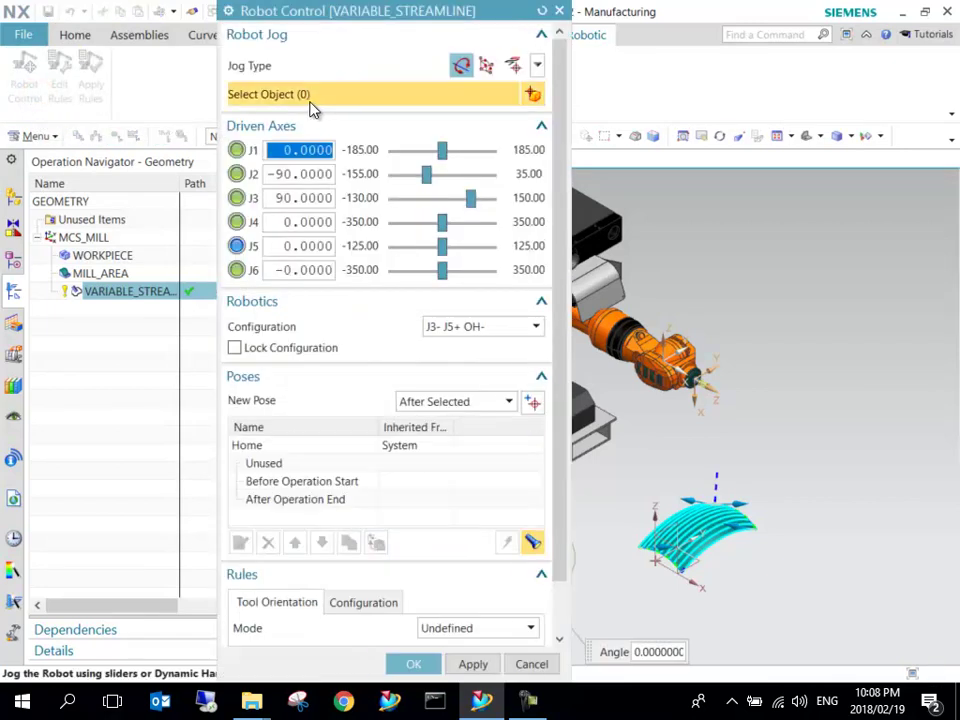
{"action": "left_click_drag", "start_coordinate": [410, 20], "coordinate": [262, 36]}
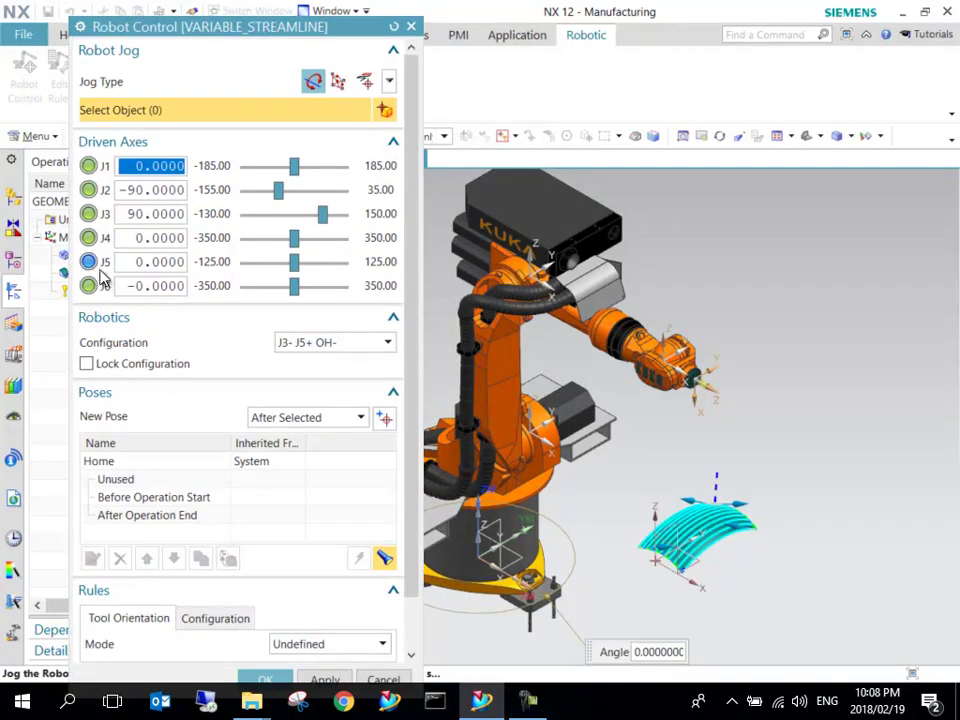
{"action": "mouse_move", "coordinate": [94, 265]}
{"action": "left_click_drag", "start_coordinate": [297, 272], "coordinate": [304, 270]}
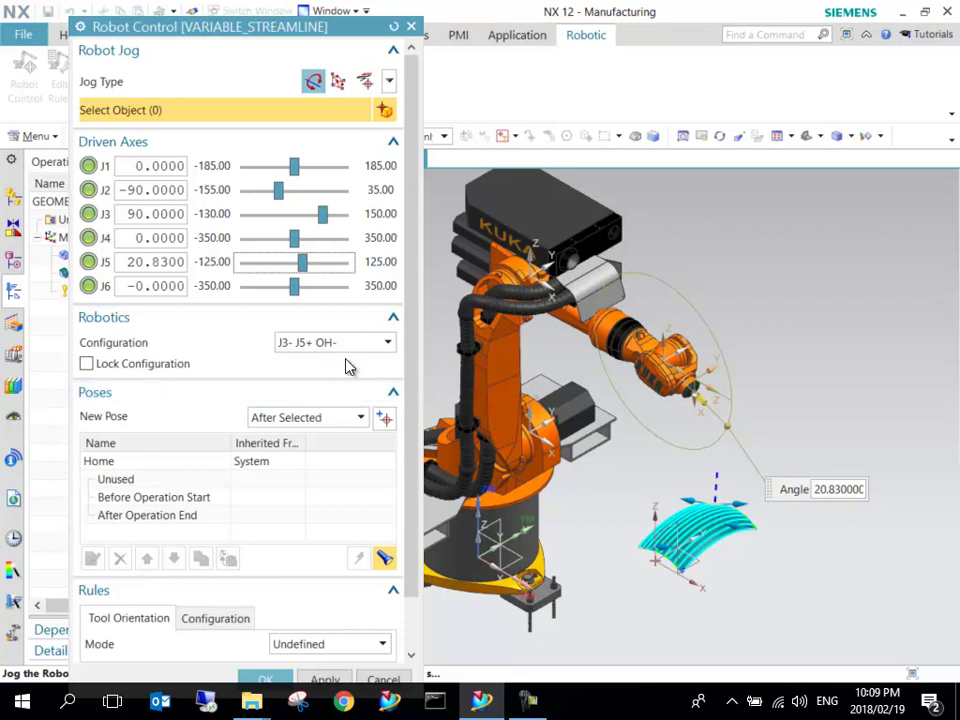
Save the jogged robot position as a new pose named Pose1
{"action": "left_click", "coordinate": [388, 421]}
{"action": "left_click", "coordinate": [155, 494]}
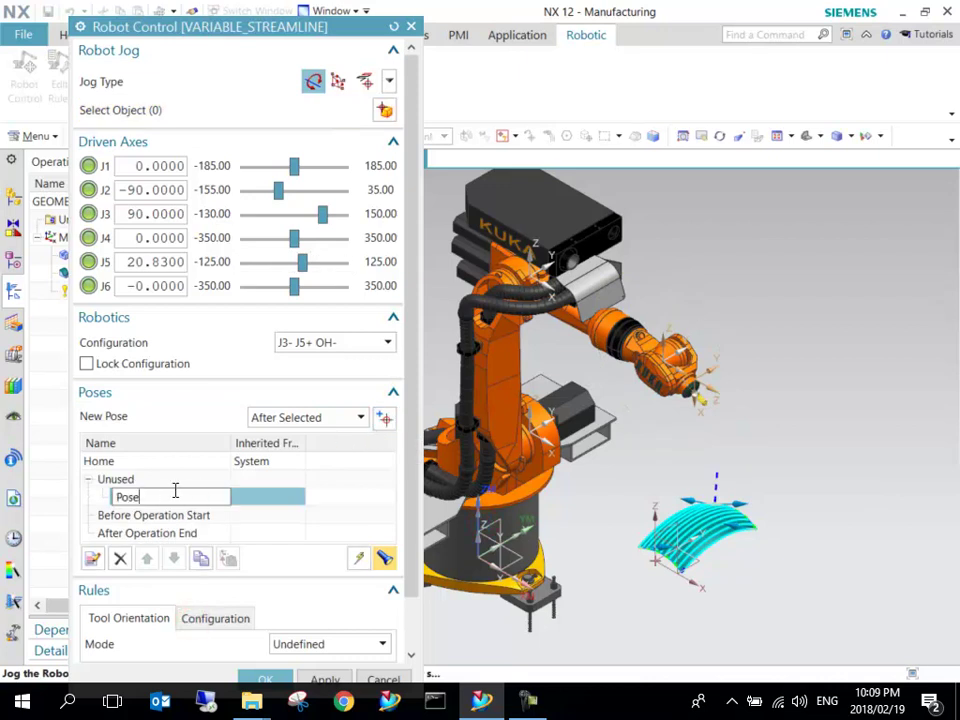
{"action": "type", "text": "1"}
Check Pose1 against Home, then accept Robot Control and clear the selection
{"action": "left_click", "coordinate": [166, 462]}
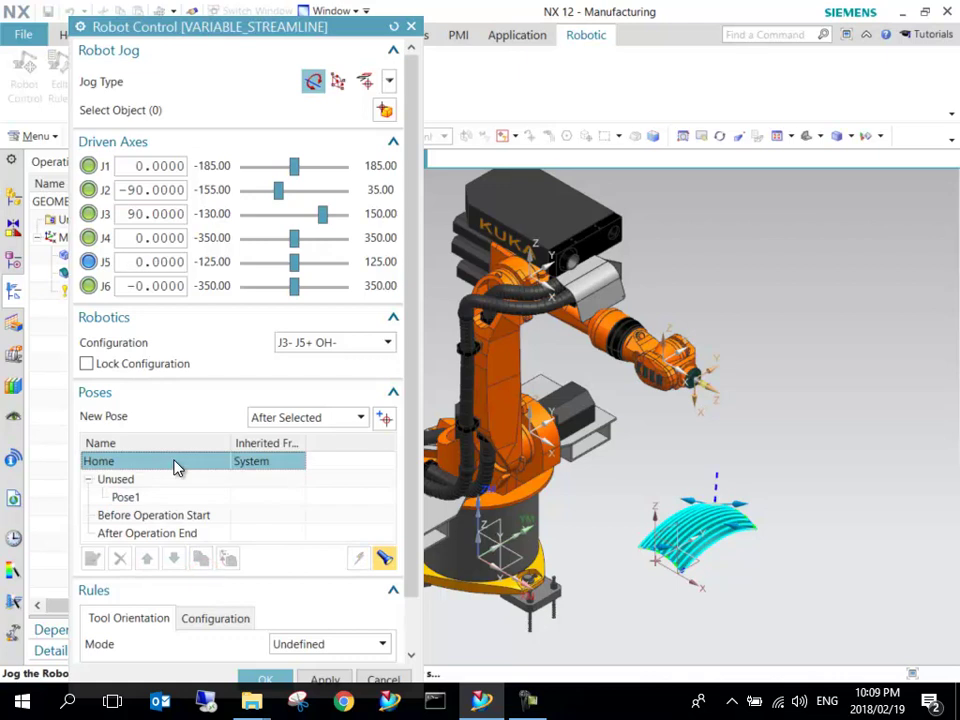
{"action": "left_click", "coordinate": [155, 498]}
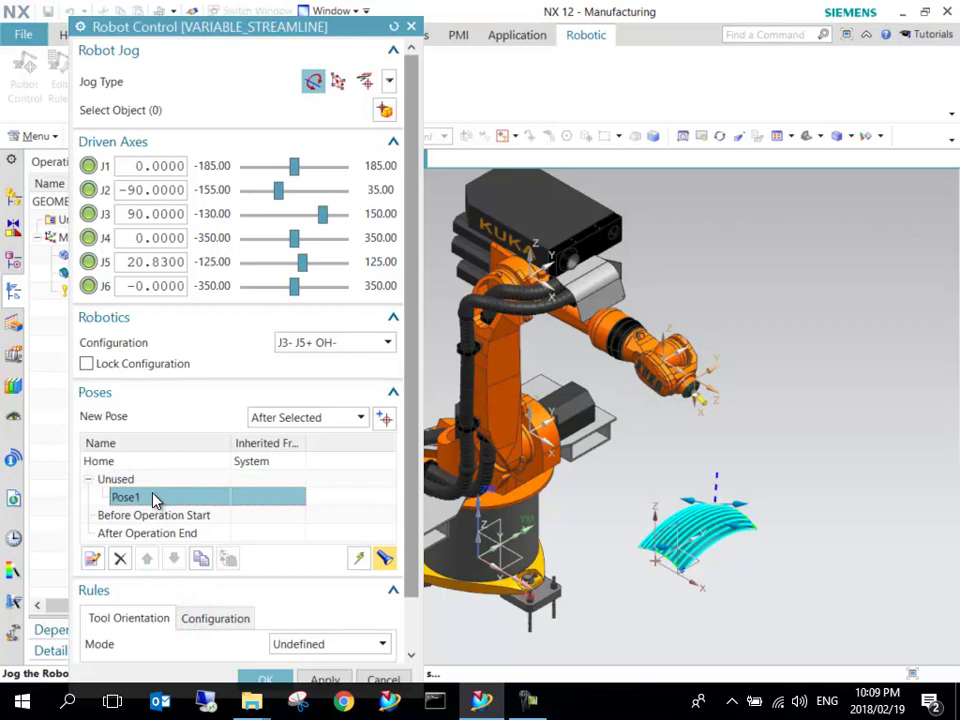
{"action": "left_click", "coordinate": [266, 680]}
{"action": "left_click", "coordinate": [202, 520]}
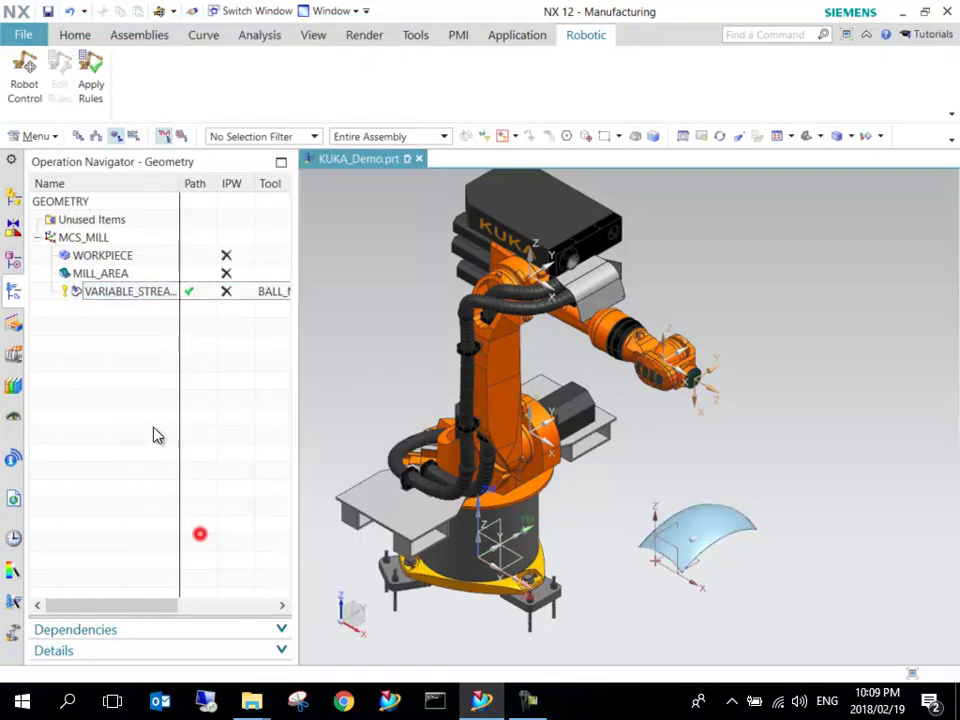
Add a Use Robot Pose rule to VARIABLE_STREAMLINE applying Pose1 at Start and End
{"action": "left_click", "coordinate": [128, 296]}
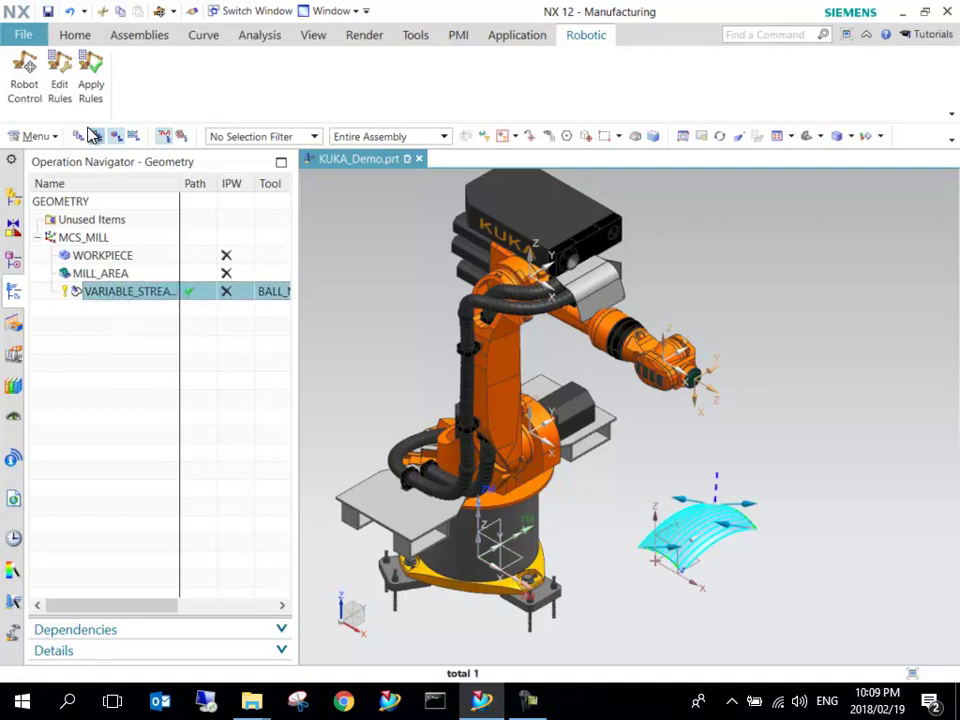
{"action": "left_click", "coordinate": [57, 76]}
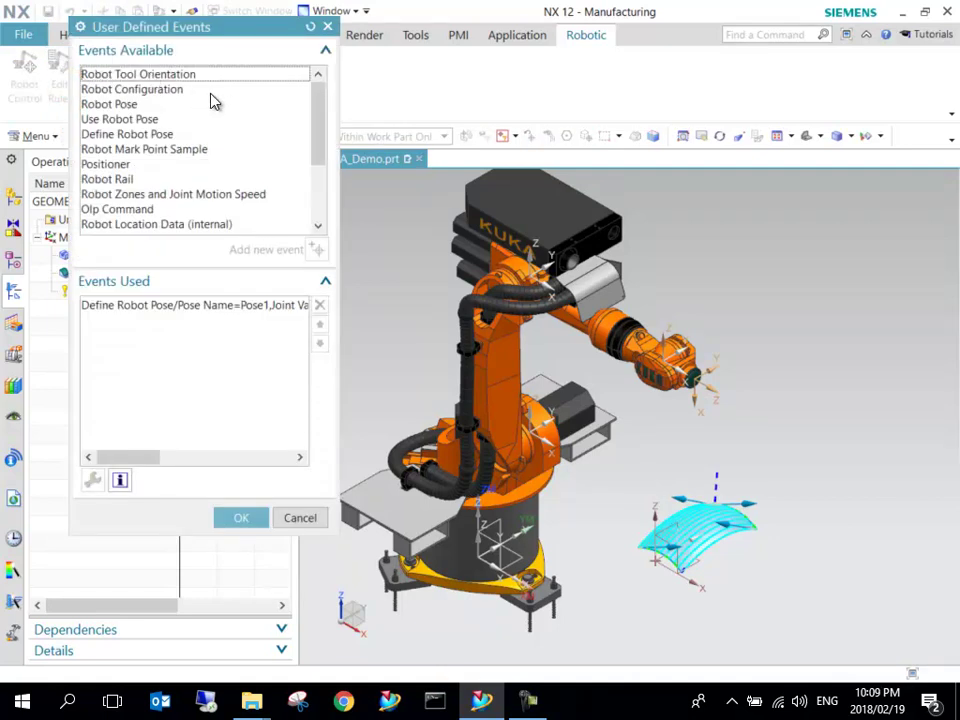
{"action": "left_click", "coordinate": [97, 121]}
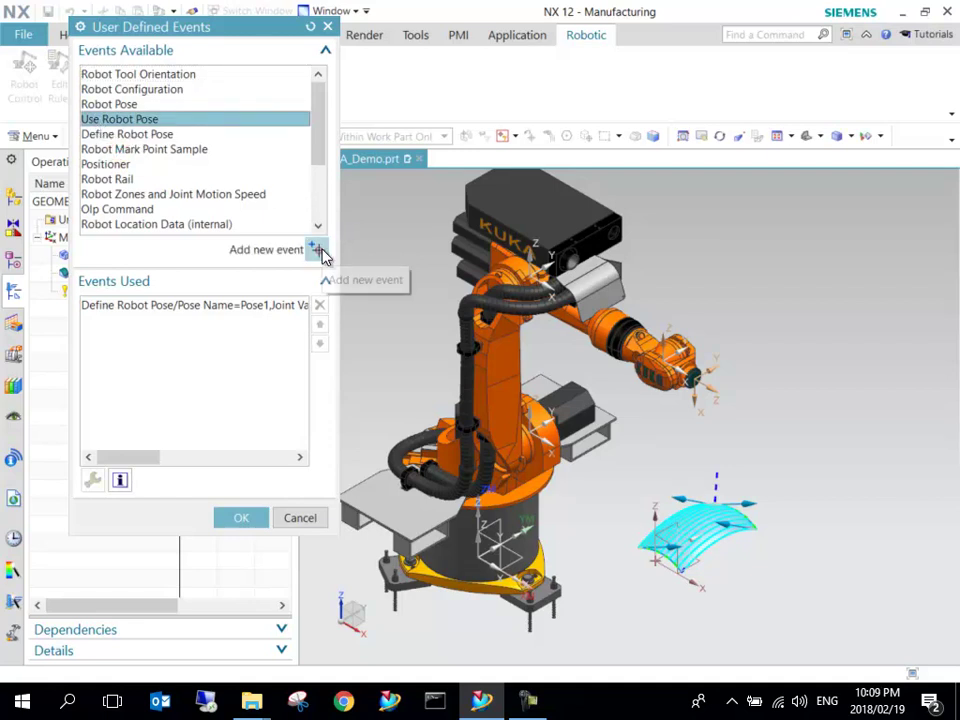
{"action": "left_click", "coordinate": [319, 252]}
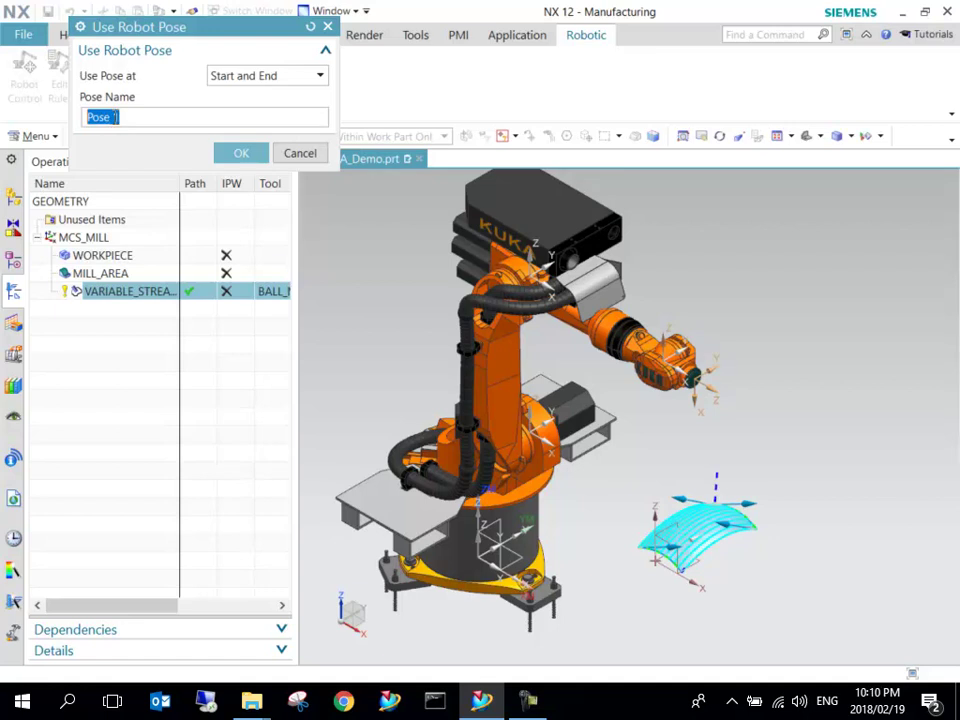
{"action": "left_click", "coordinate": [118, 117]}
{"action": "key", "text": "BackSpace"}
{"action": "key", "text": "BackSpace"}
{"action": "type", "text": "1"}
{"action": "left_click", "coordinate": [241, 154]}
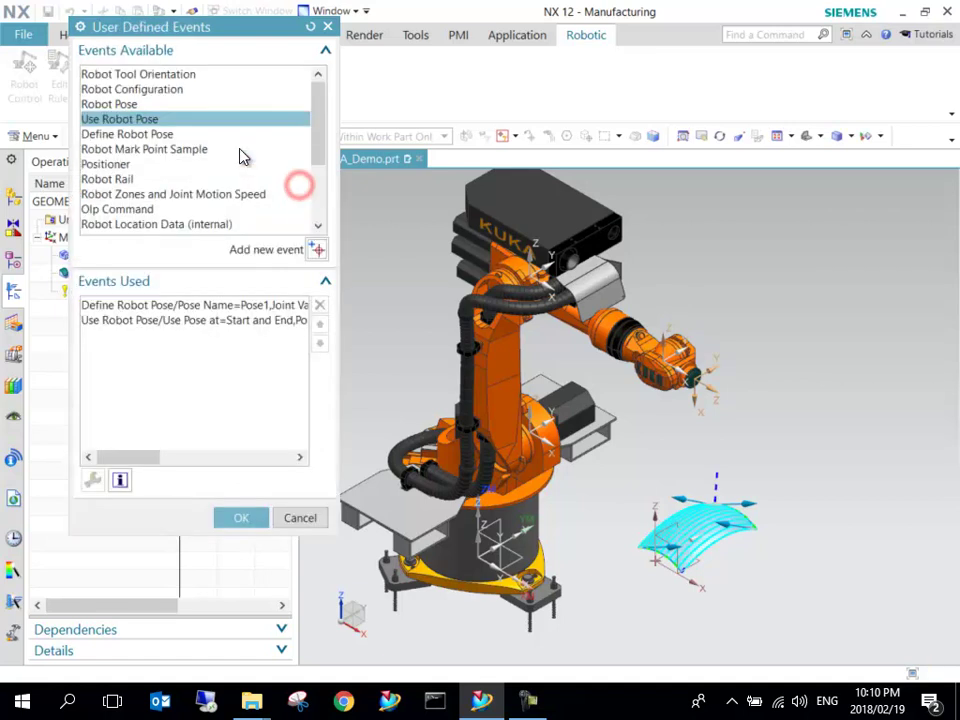
{"action": "left_click", "coordinate": [241, 519]}
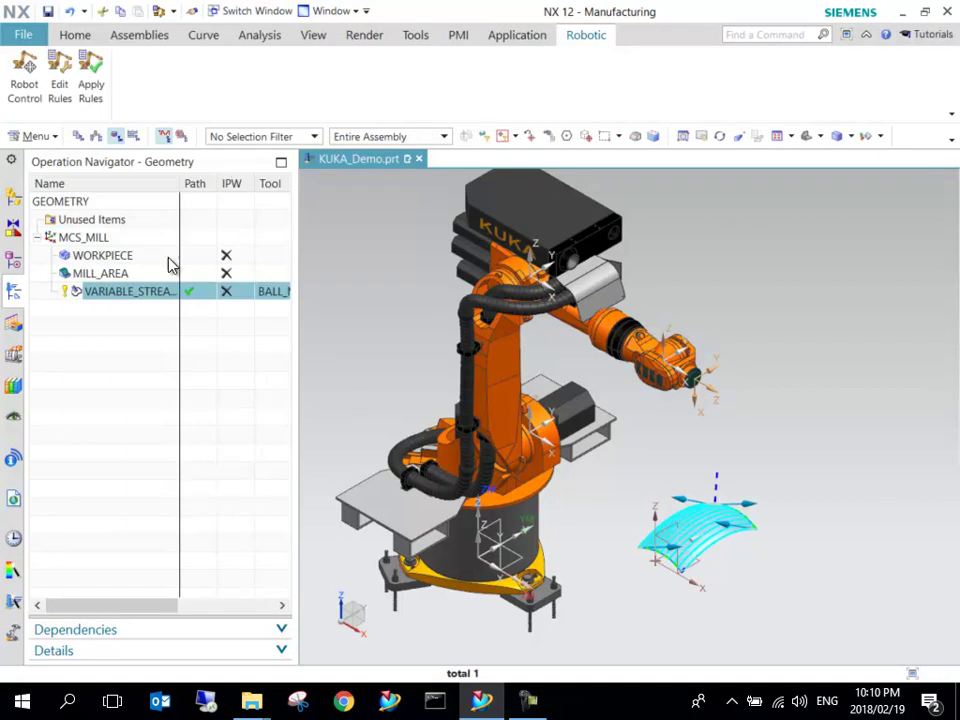
Apply the robotic rules to VARIABLE_STREAMLINE and acknowledge the completed processing message
{"action": "left_click", "coordinate": [101, 90]}
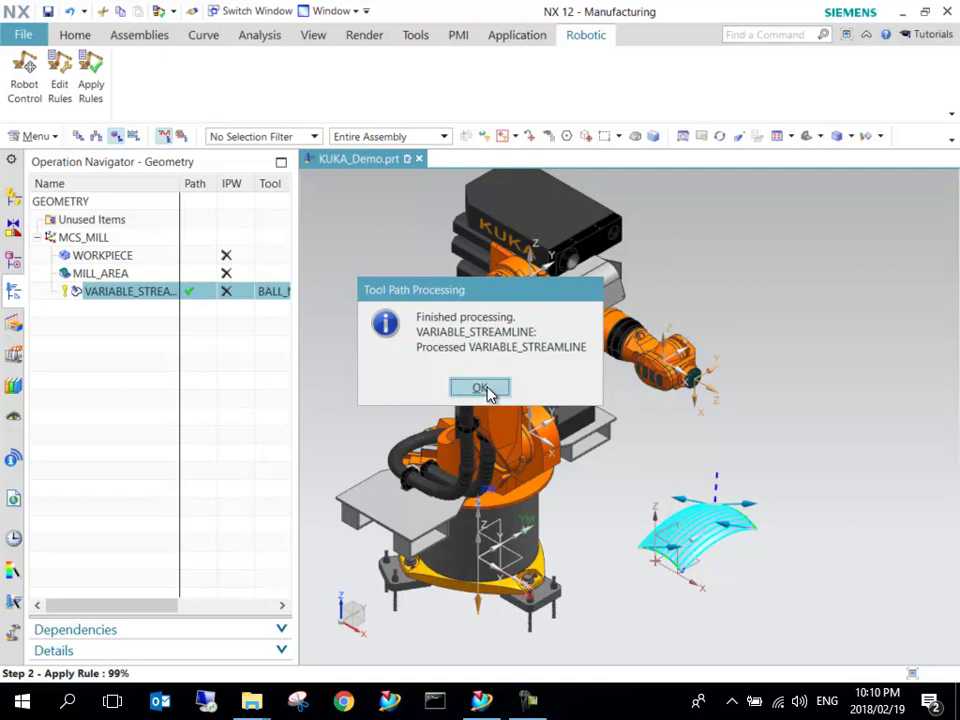
{"action": "left_click", "coordinate": [489, 391]}
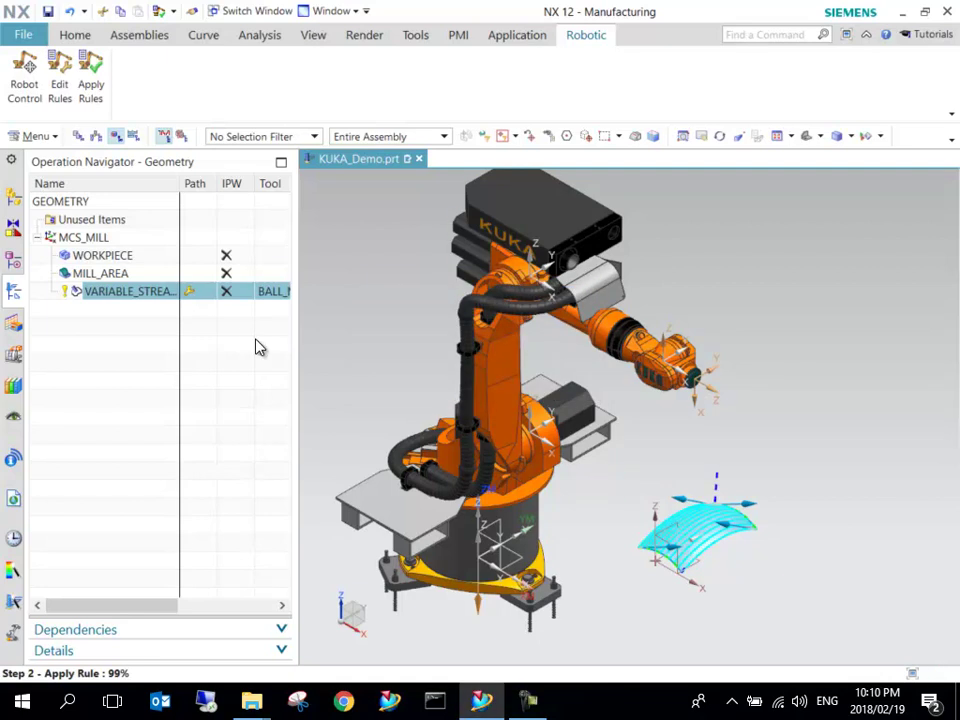
Start a Simulate Machine session for the streamline operation
{"action": "left_click", "coordinate": [80, 38]}
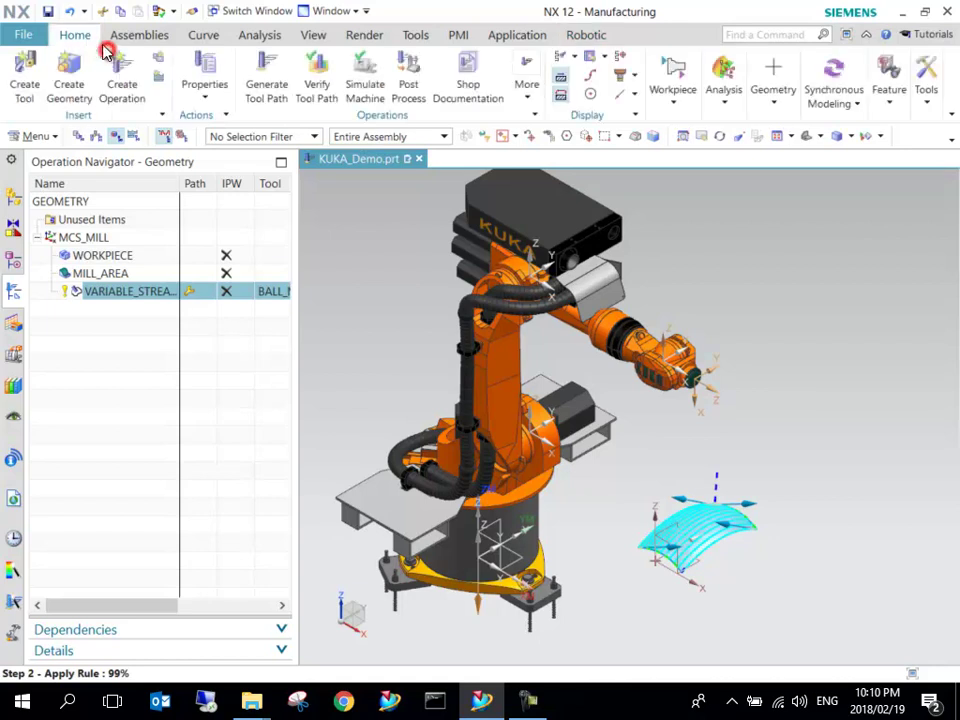
{"action": "scroll", "coordinate": [400, 262], "scroll_direction": "down", "scroll_amount": 3}
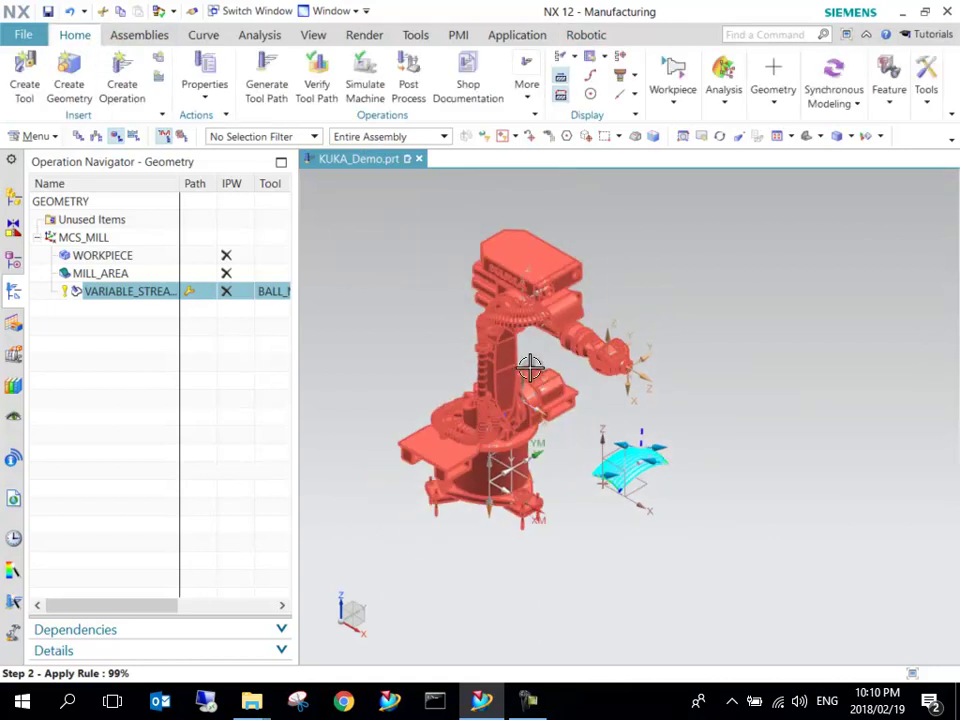
{"action": "left_click", "coordinate": [366, 82]}
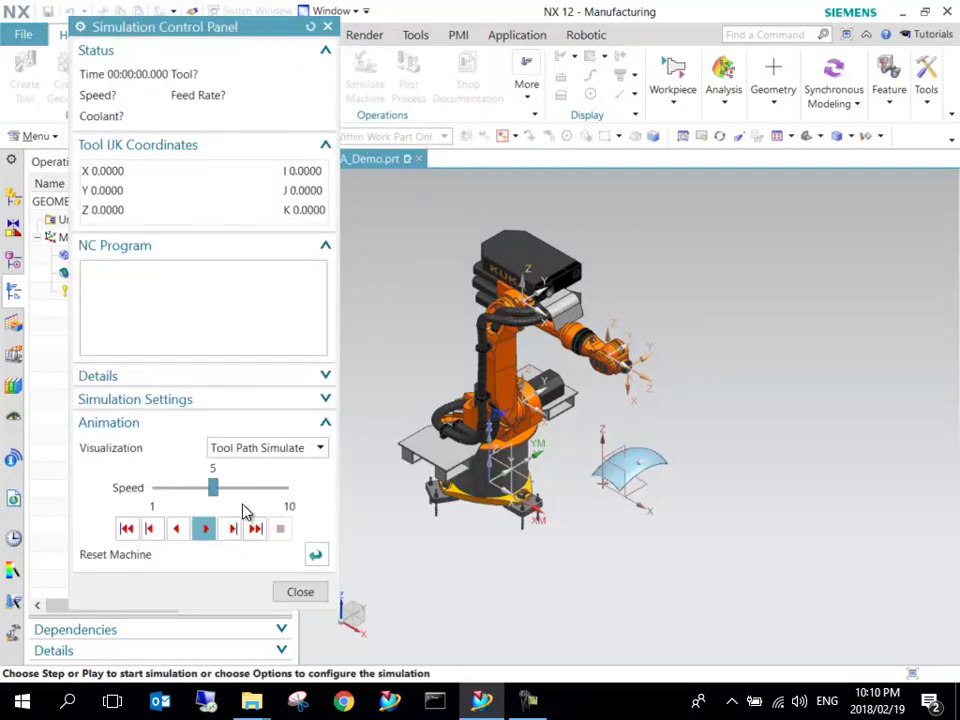
Play the robot simulation at speed 9 and rotate the view around the cell
{"action": "left_click", "coordinate": [204, 528]}
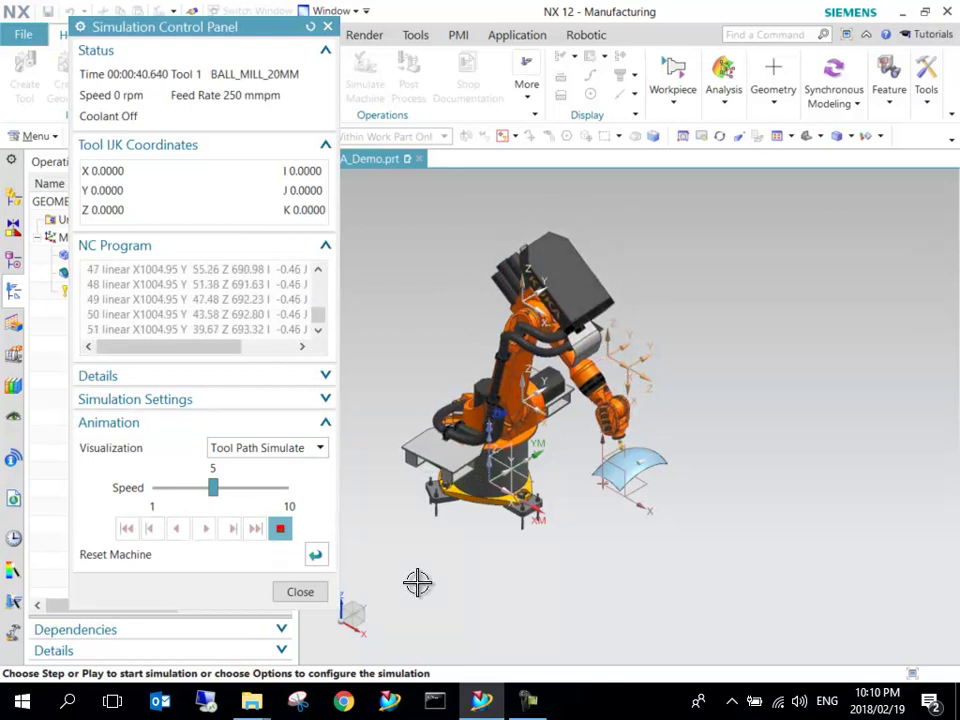
{"action": "left_click", "coordinate": [276, 488]}
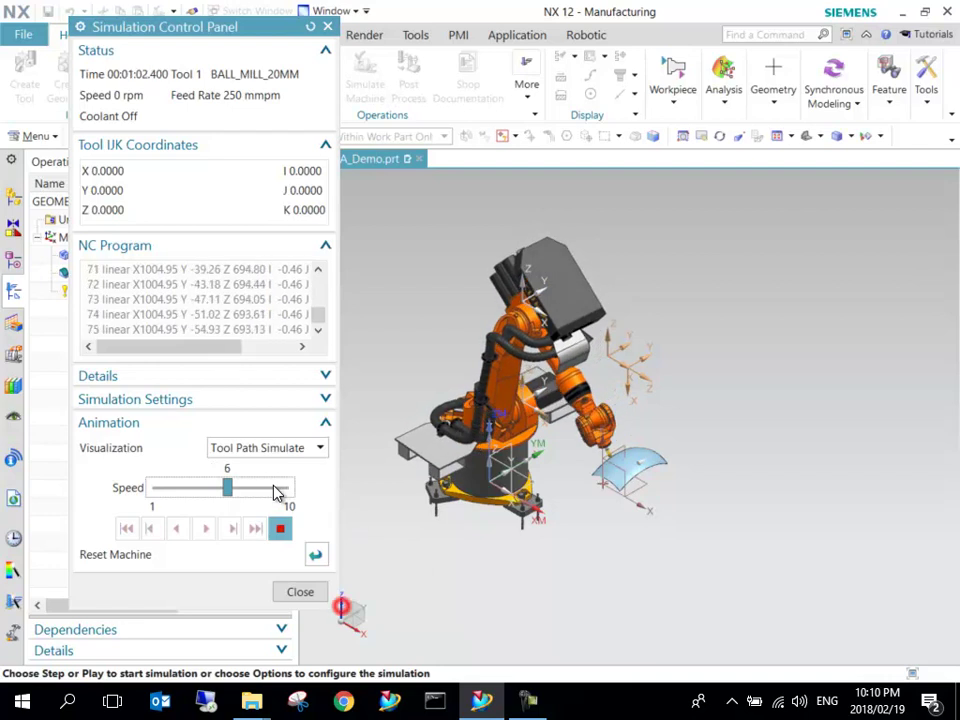
{"action": "left_click", "coordinate": [276, 488]}
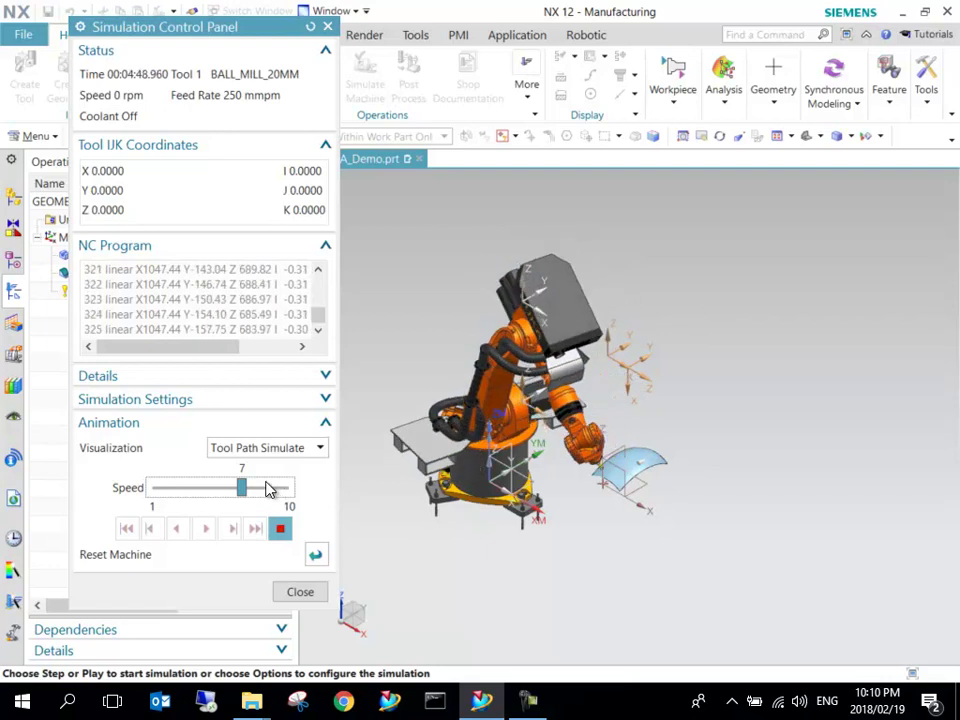
{"action": "left_click", "coordinate": [275, 490]}
{"action": "left_click", "coordinate": [282, 492]}
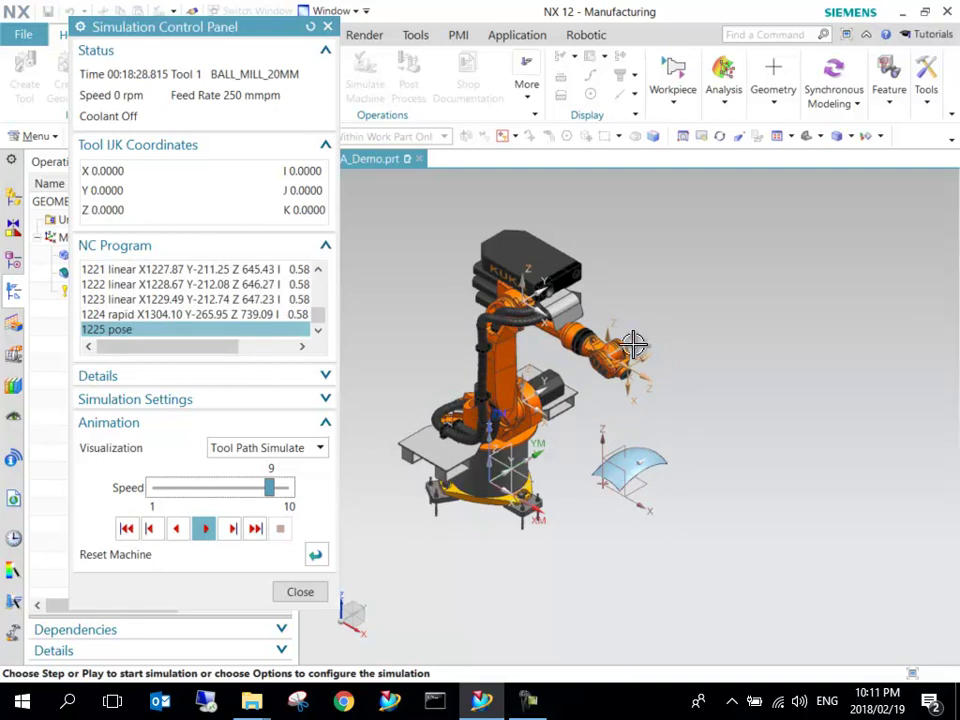
{"action": "middle_click_drag", "start_coordinate": [522, 358], "coordinate": [540, 330]}
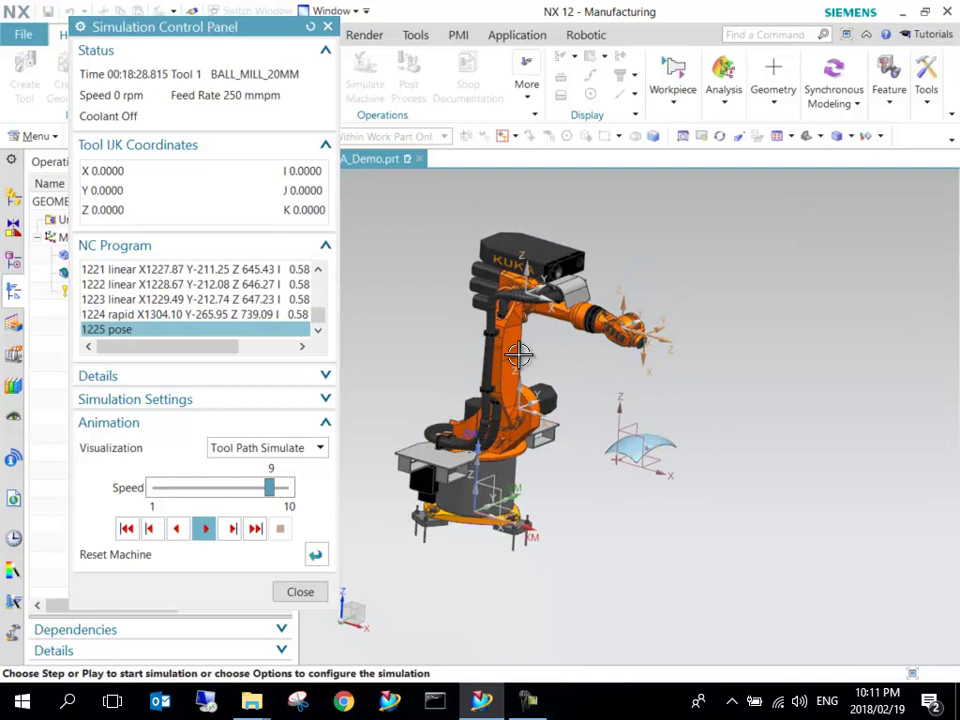
{"action": "left_click", "coordinate": [286, 590]}
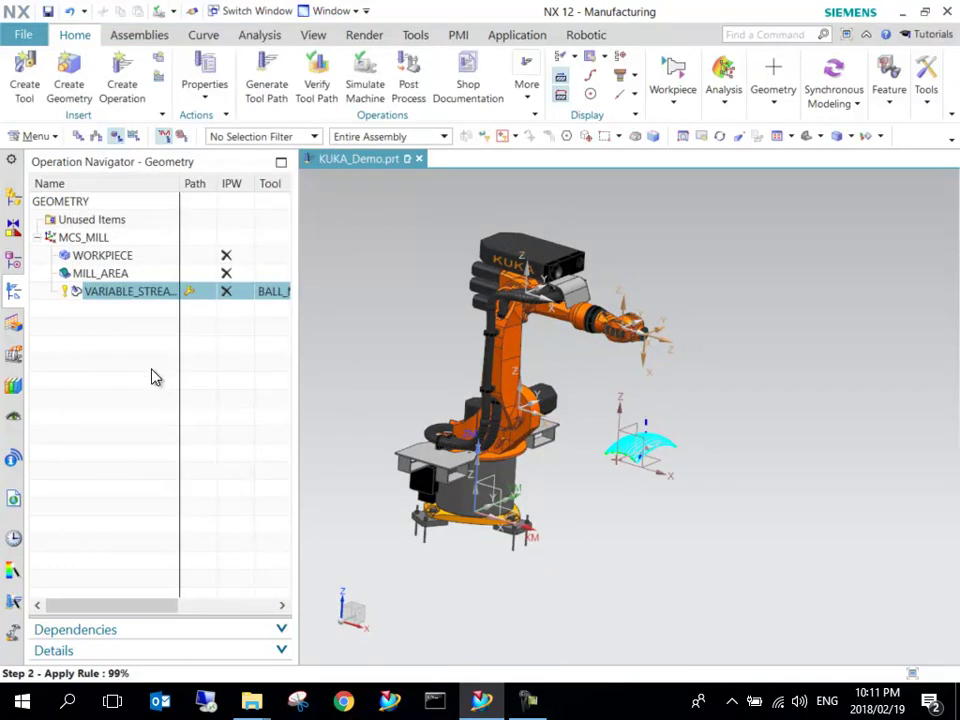